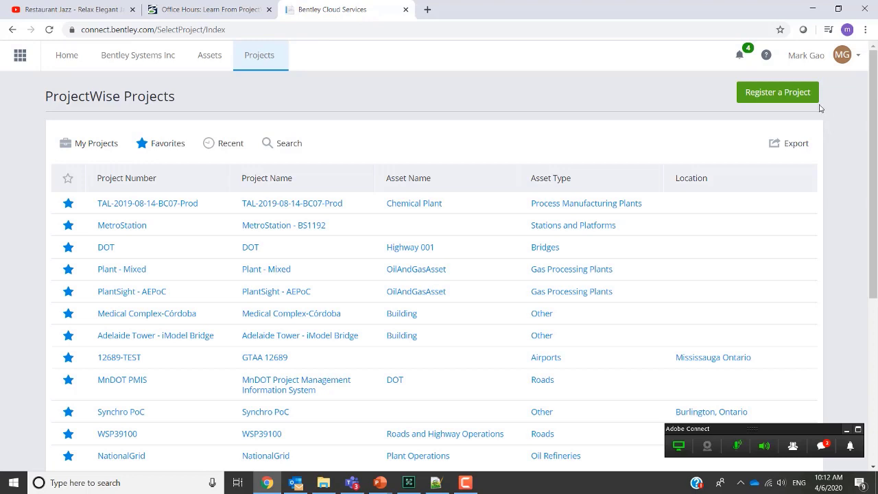
click(787, 94)
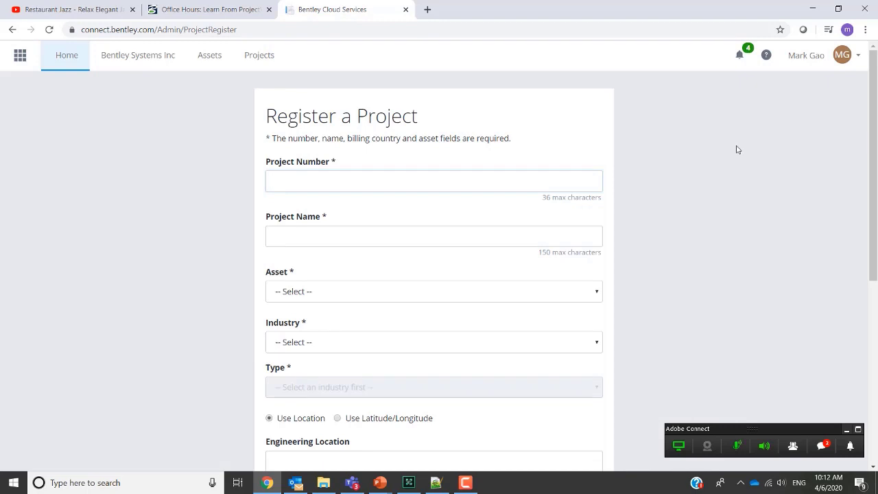
scroll(678, 215, down, 5)
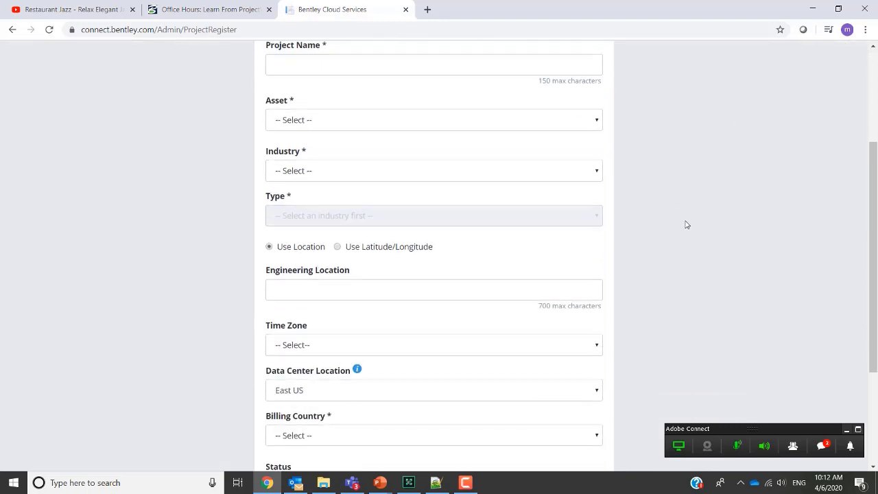
scroll(686, 232, up, 3)
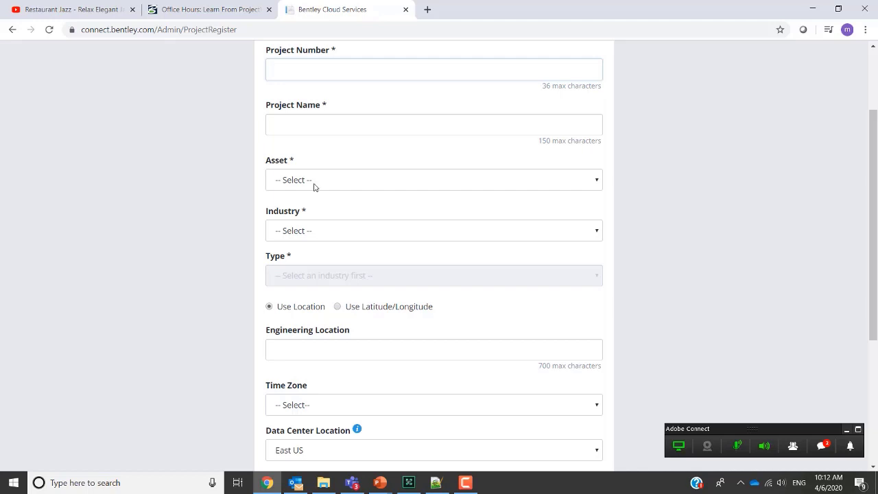
click(12, 30)
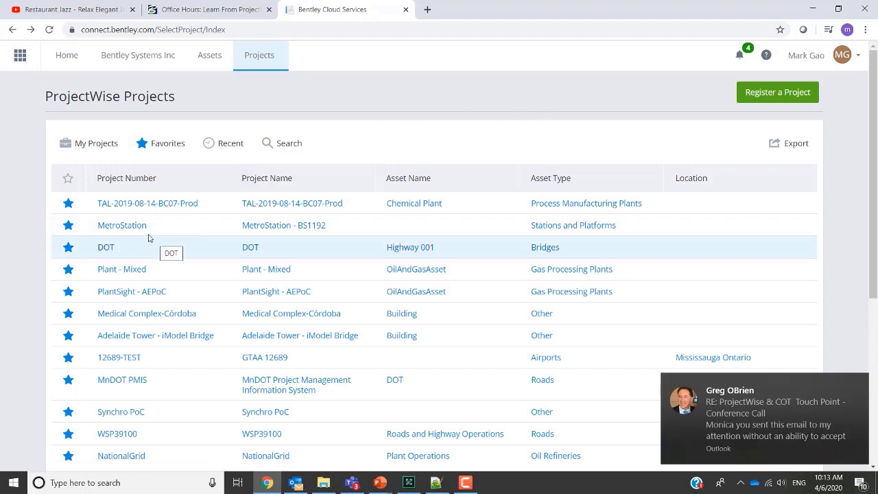
Step: Open the MetroStation - BS1192 project and go to its Team Members management page
click(123, 225)
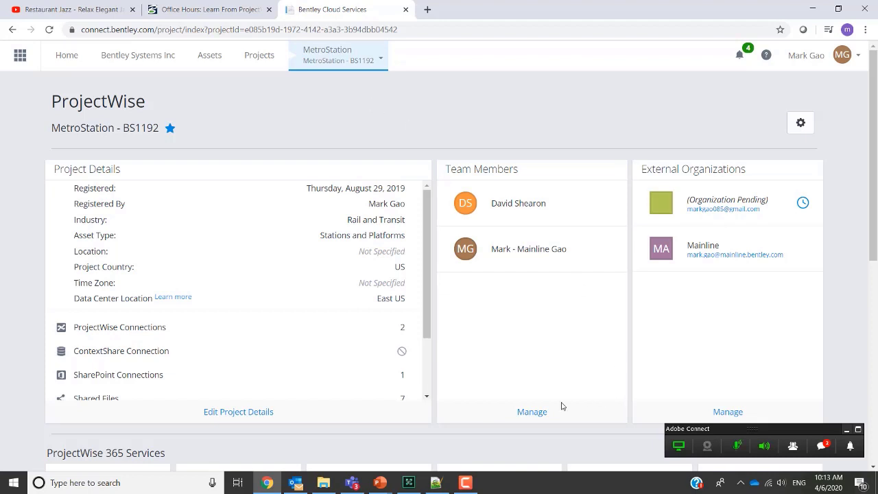
click(532, 413)
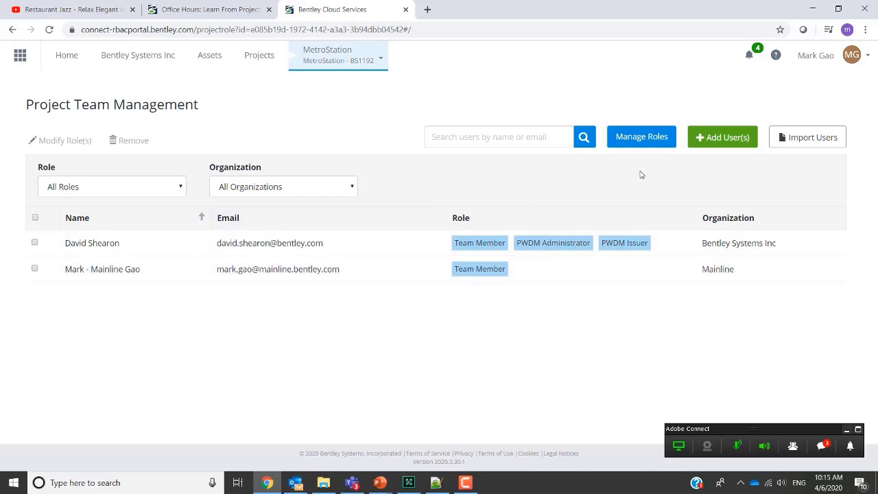
click(706, 144)
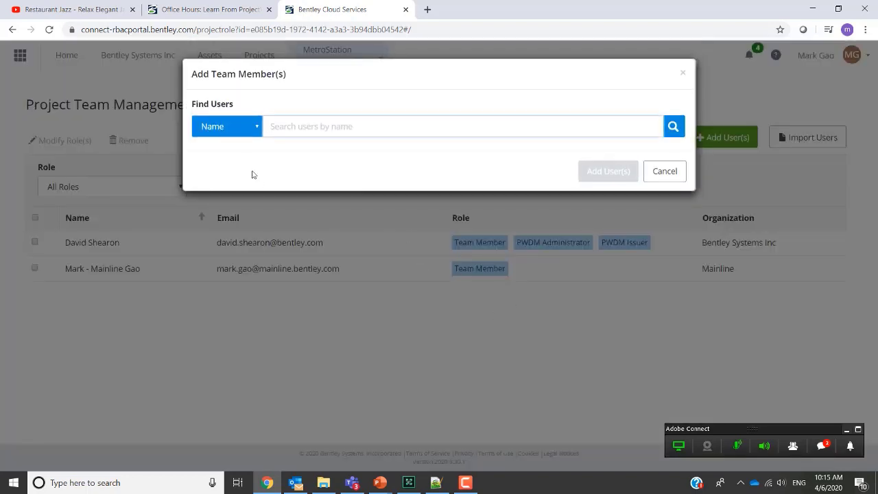
click(669, 172)
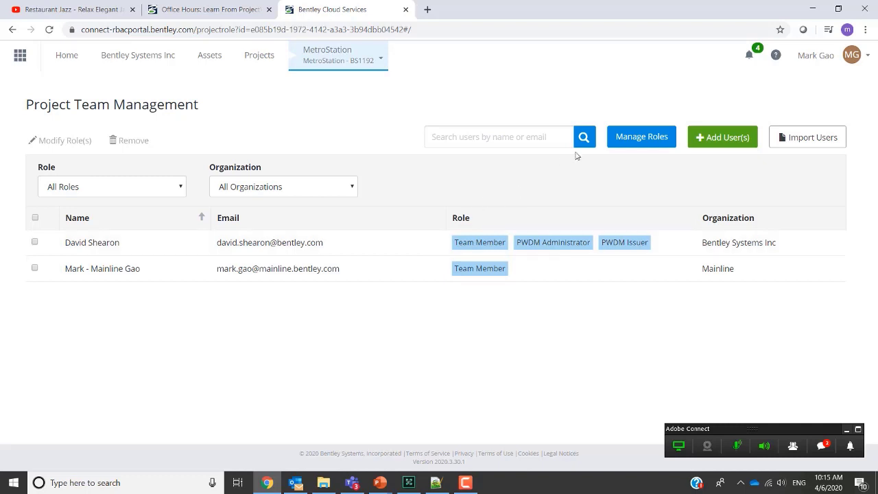
click(635, 143)
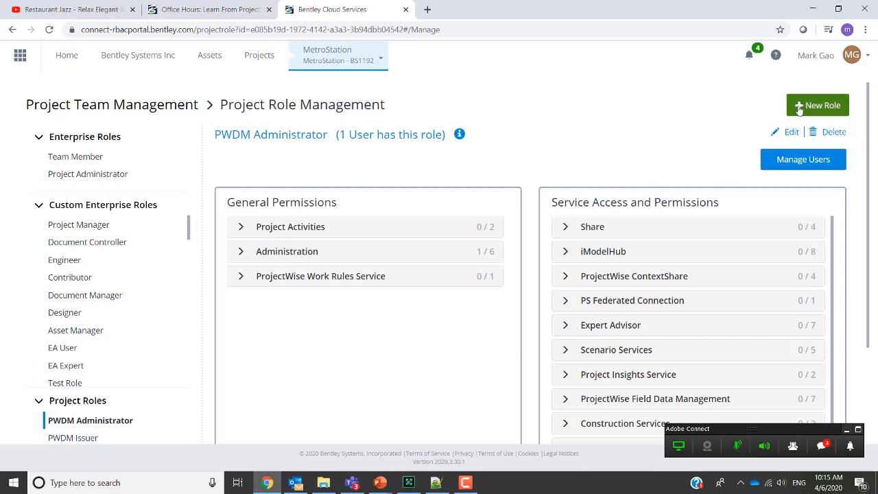
click(13, 29)
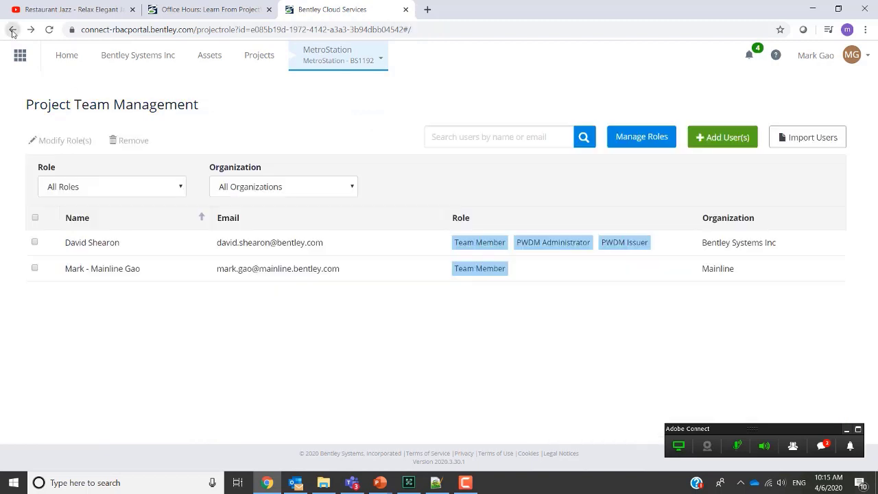
Step: In the Add User(s) dialog, switch the search to Email and enter a user's email address
click(714, 136)
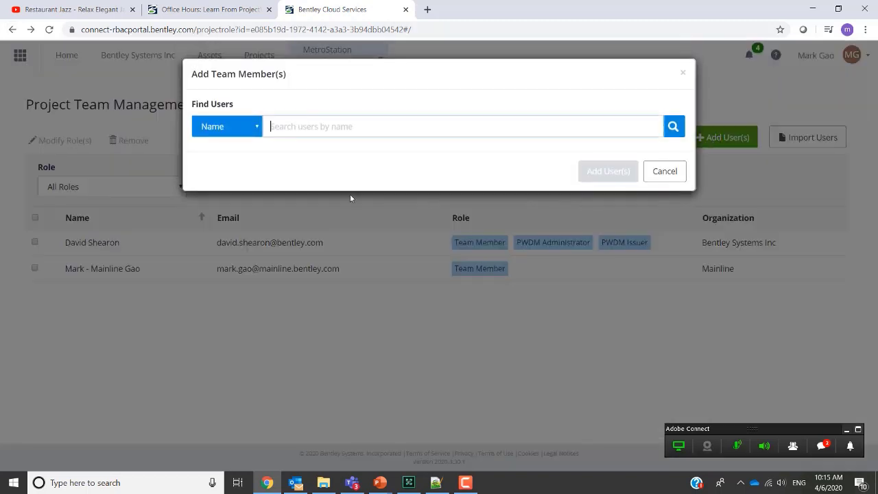
click(243, 133)
click(234, 149)
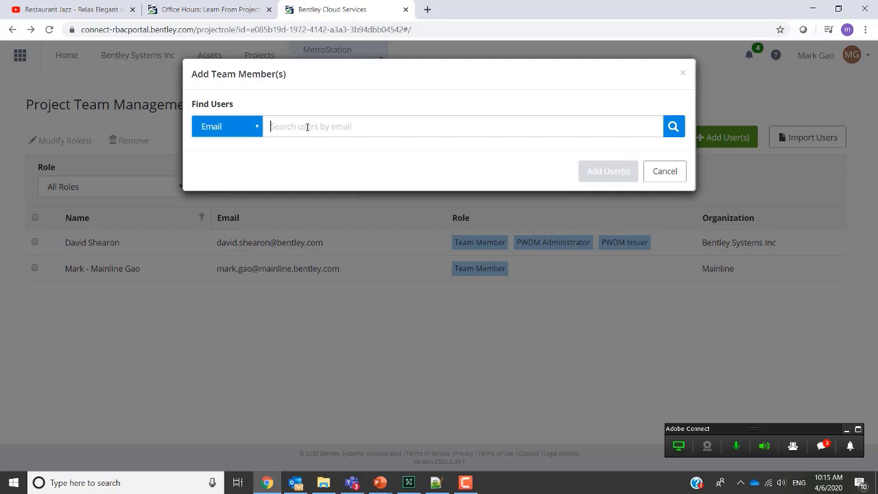
click(307, 127)
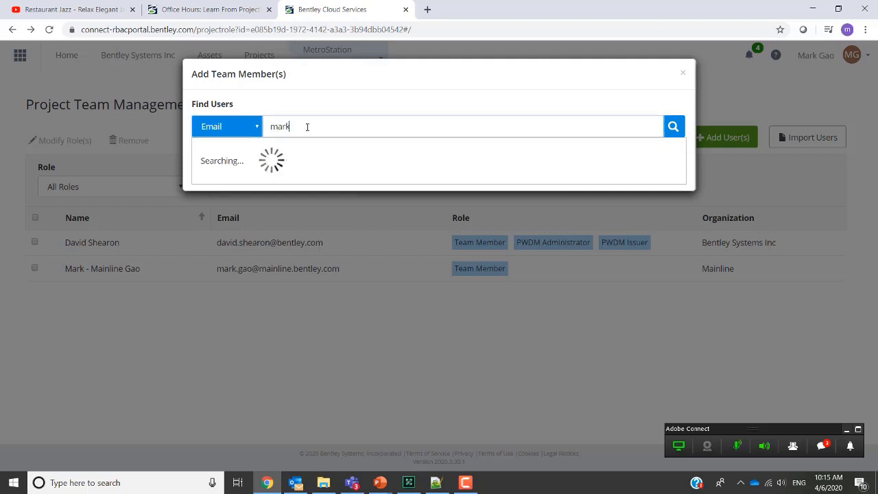
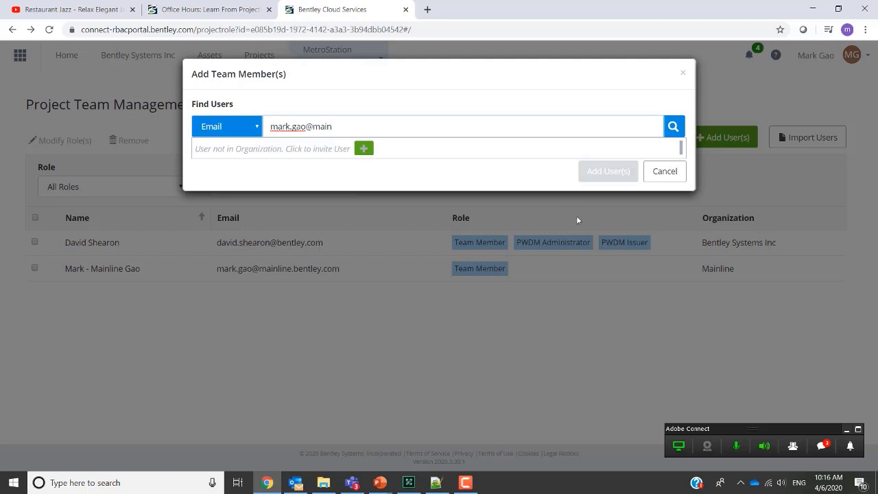
Step: Close the dialog and return to the slide show at slide 10, ProjectWise Web Connection Service
click(675, 175)
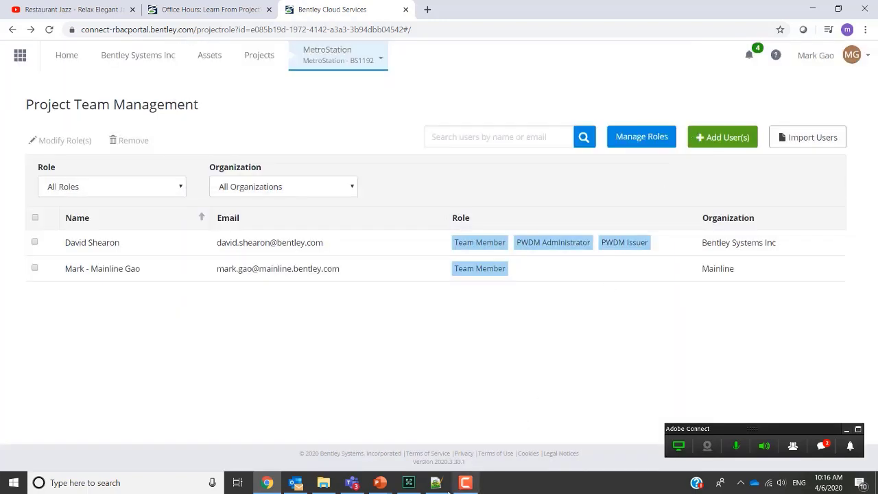
mouse_move(380, 482)
click(426, 419)
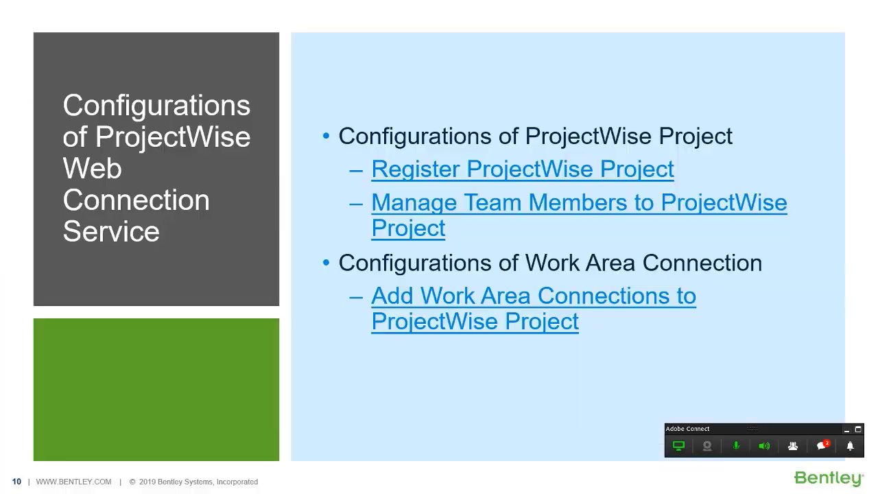
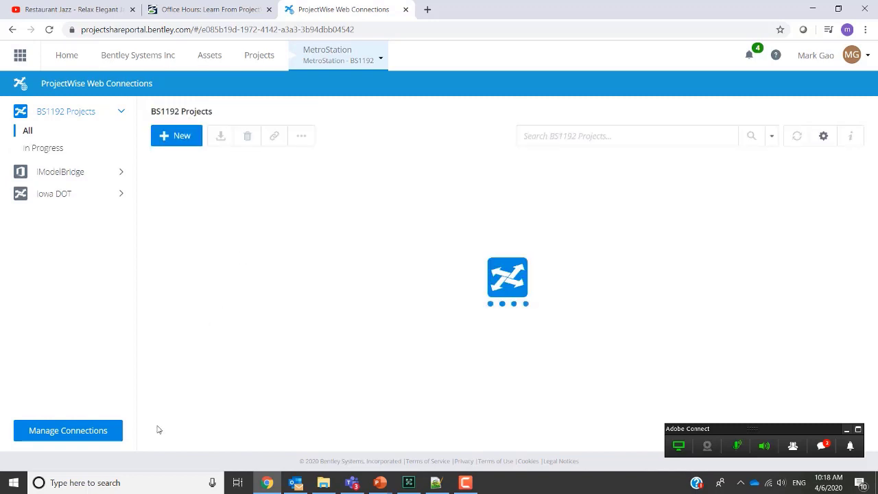
Step: From Manage Connections, start a New Connection next to the three existing connections
click(95, 435)
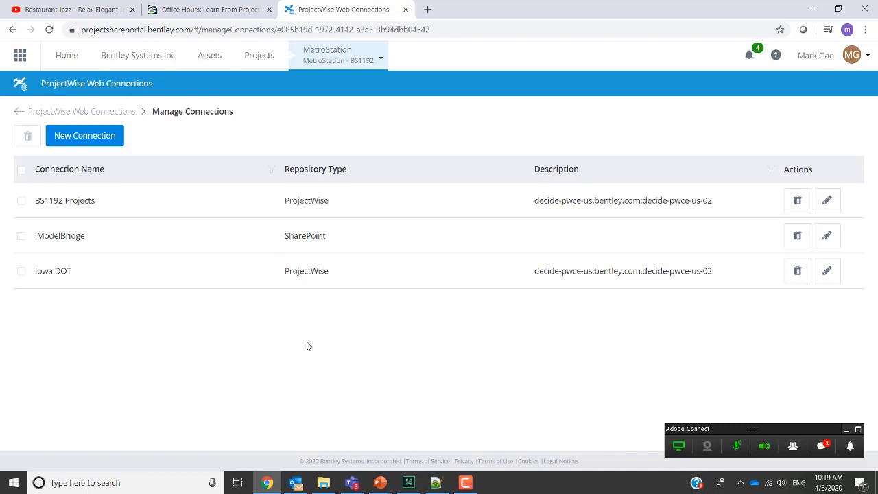
click(92, 141)
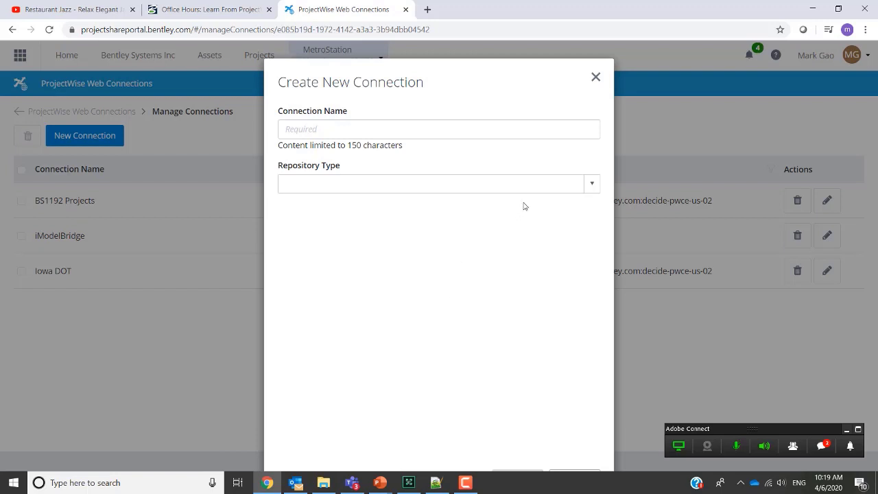
Step: Set the new connection's Repository Type to ProjectWise
click(567, 184)
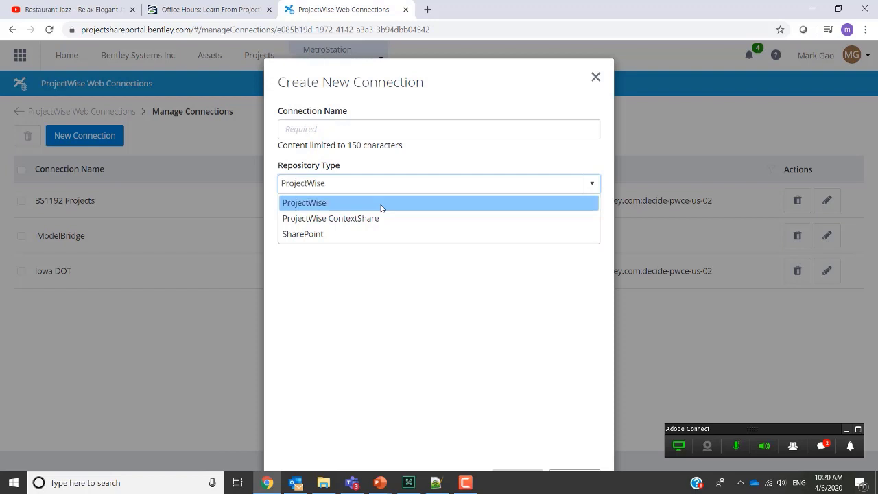
click(382, 205)
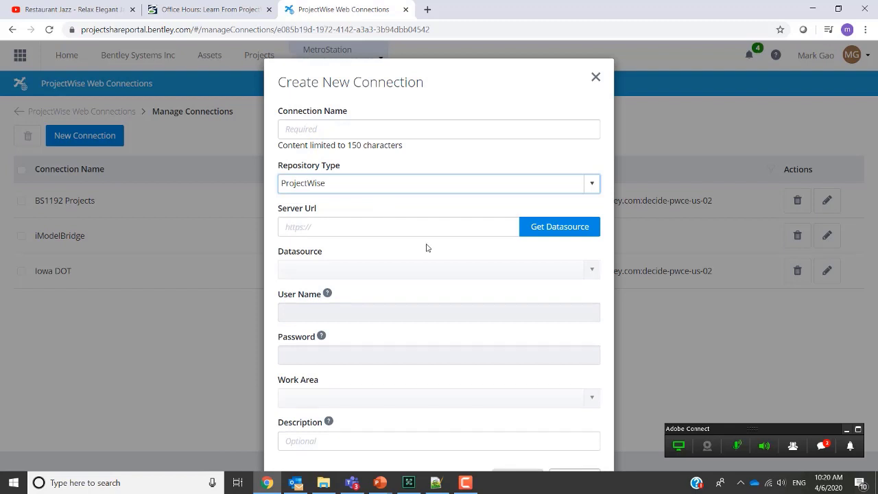
click(433, 227)
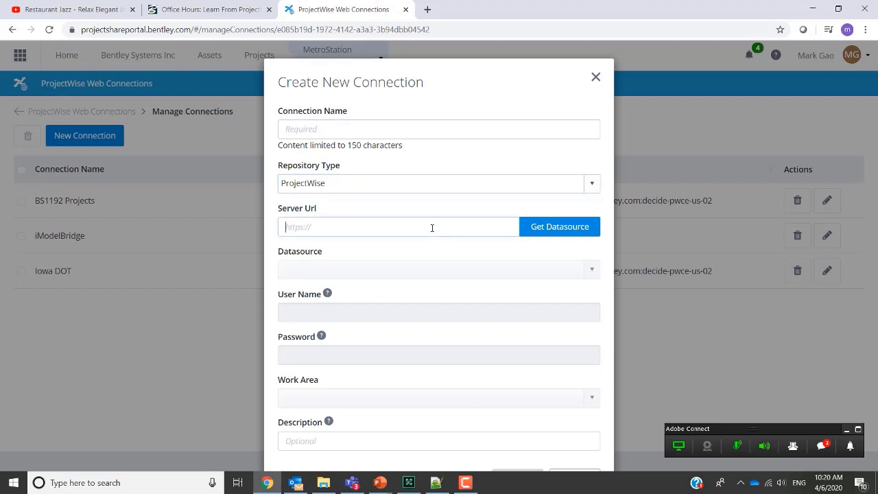
text(https://decide-pwce-us-ws.bentley.com/ws)
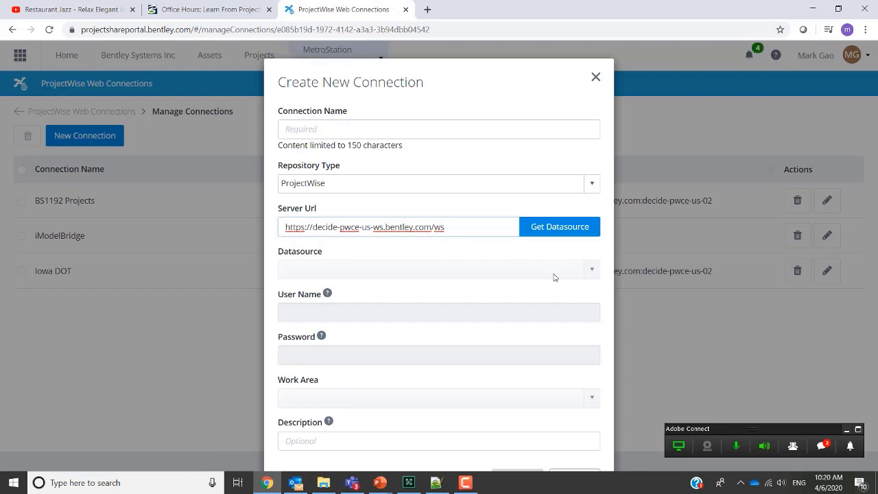
click(592, 267)
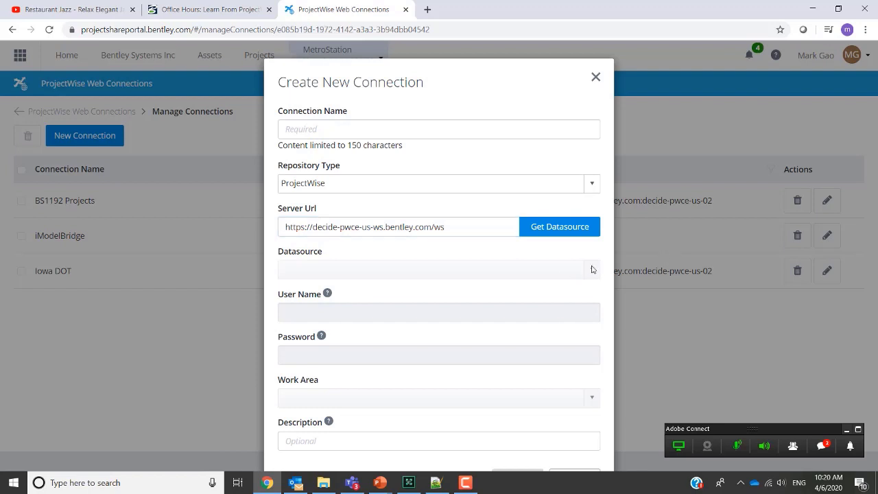
click(554, 232)
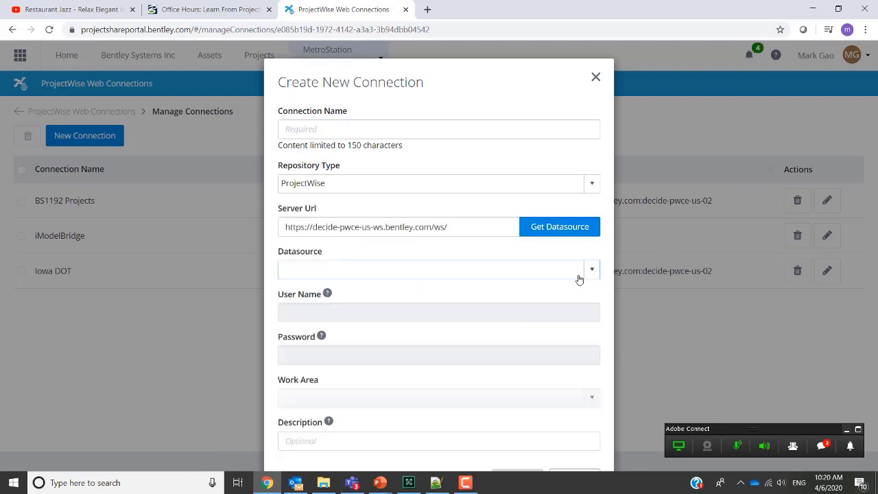
click(594, 277)
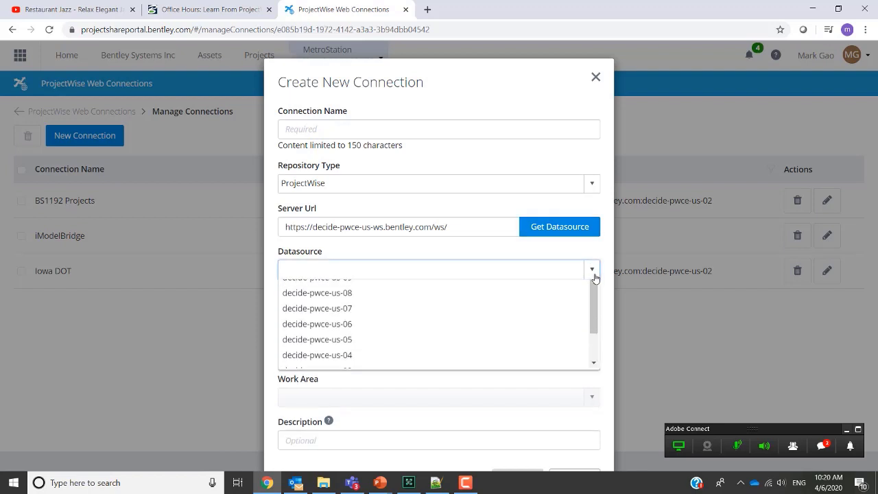
drag(595, 330, 586, 373)
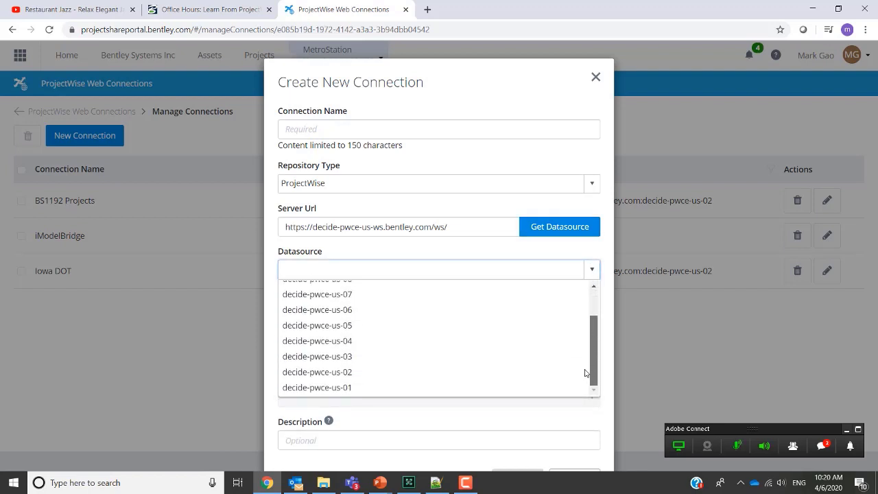
click(431, 372)
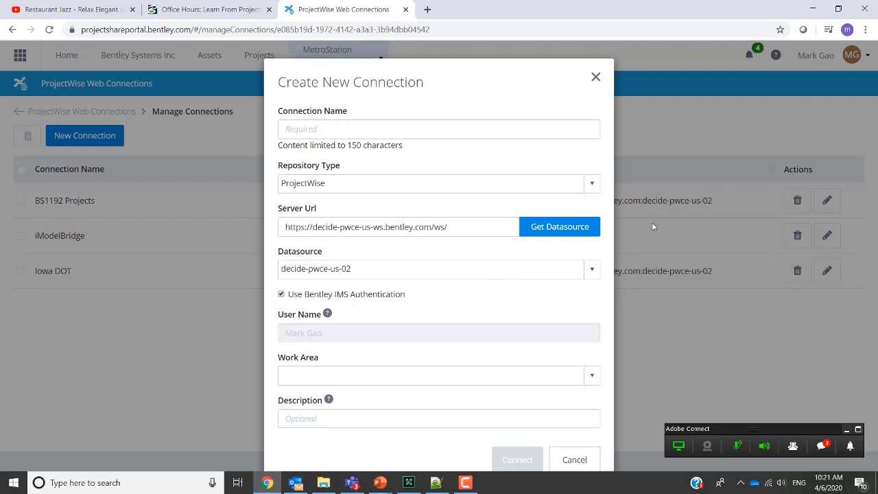
Step: Check the Work Area list without choosing one, then cancel the new connection unsaved
click(592, 381)
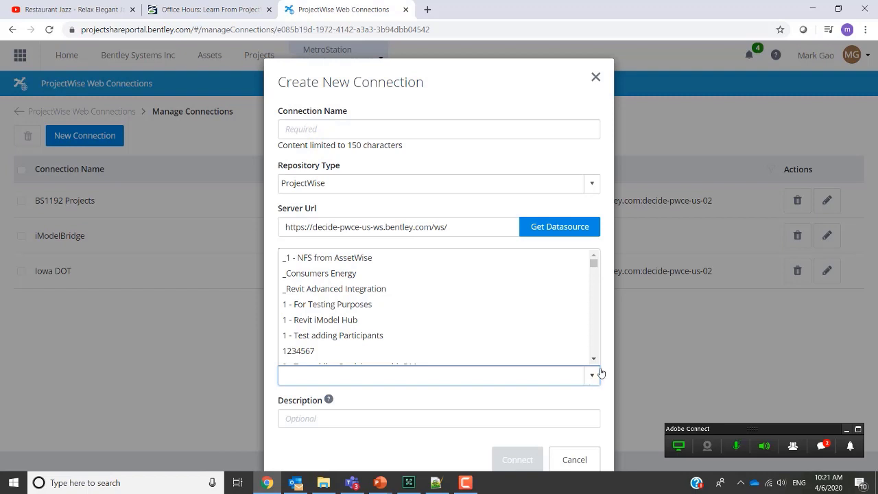
click(671, 345)
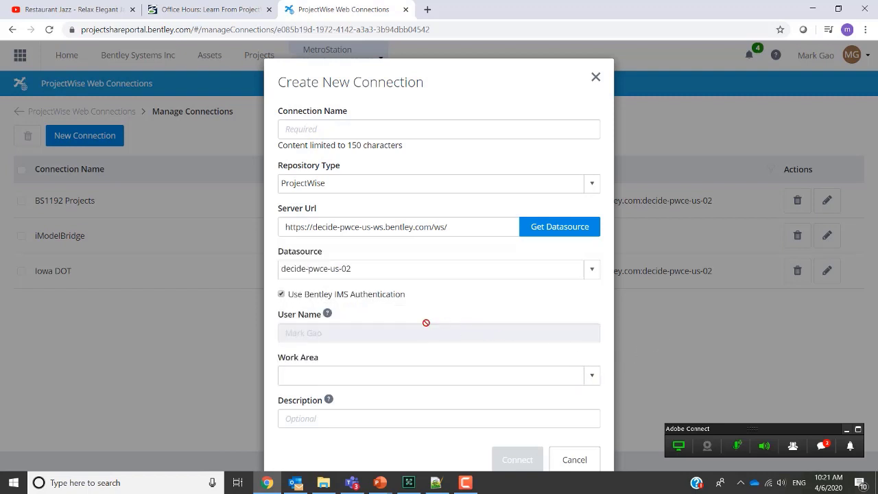
click(574, 460)
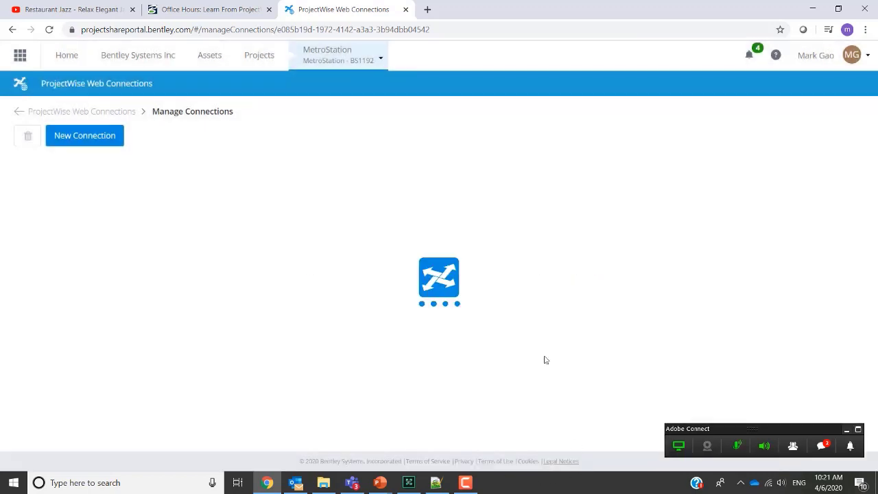
Step: Return to the BS1192 Projects file list, then bring the running PowerPoint slide show forward
click(19, 112)
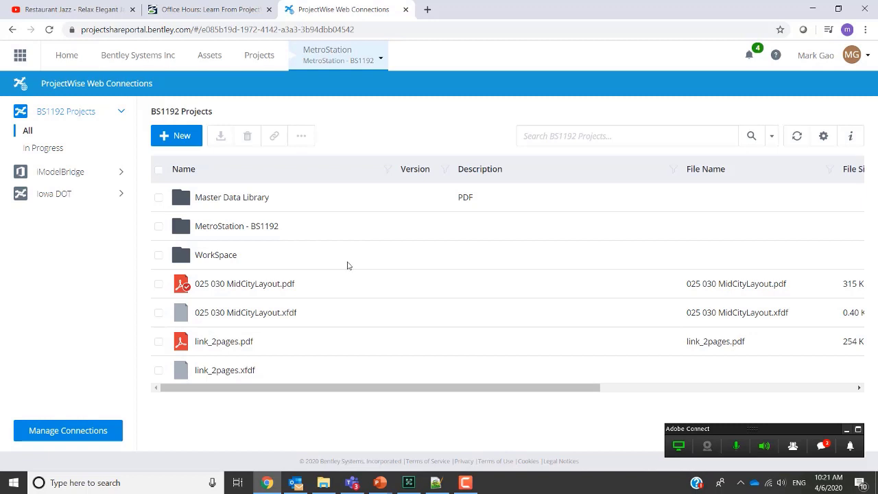
click(381, 483)
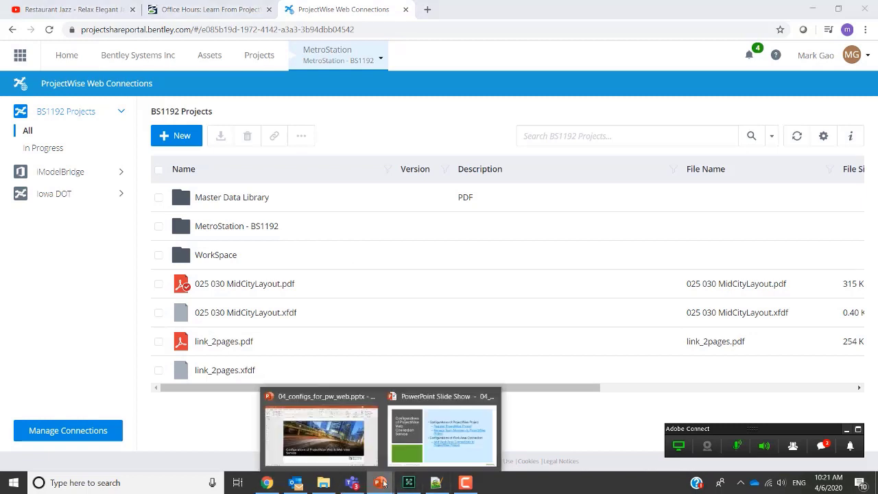
click(426, 439)
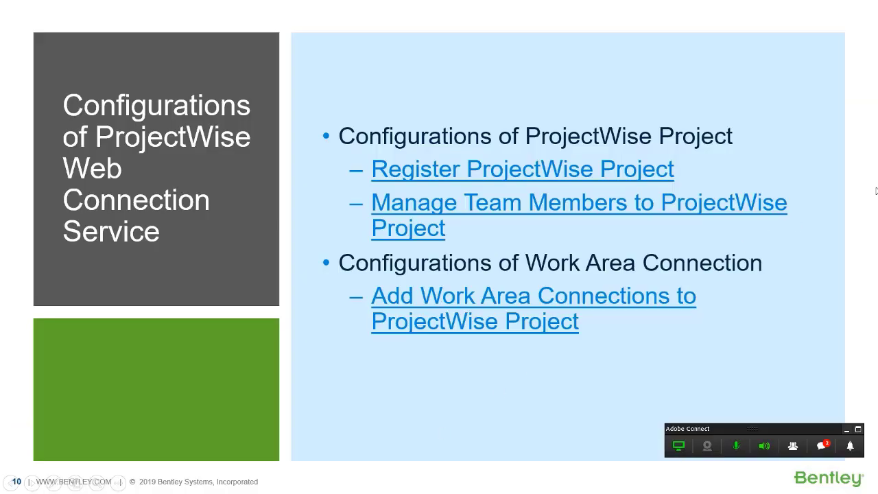